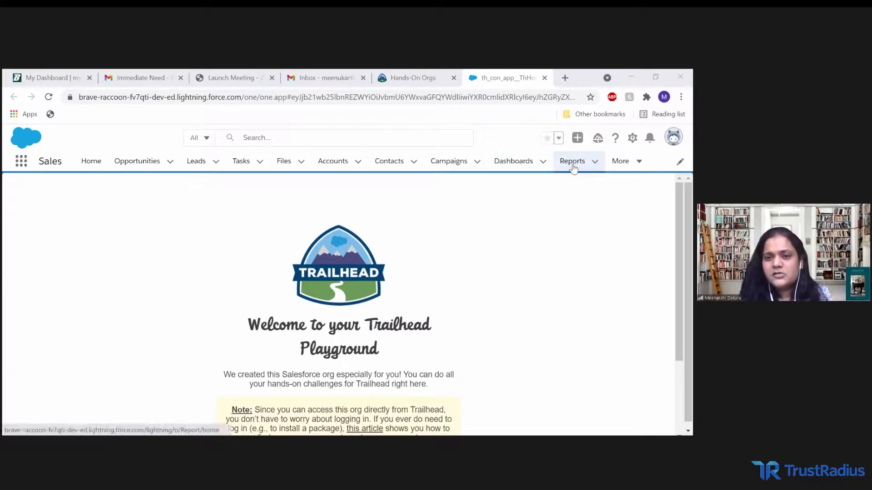
Start a new report from the Reports page.
{"action": "left_click", "coordinate": [573, 164]}
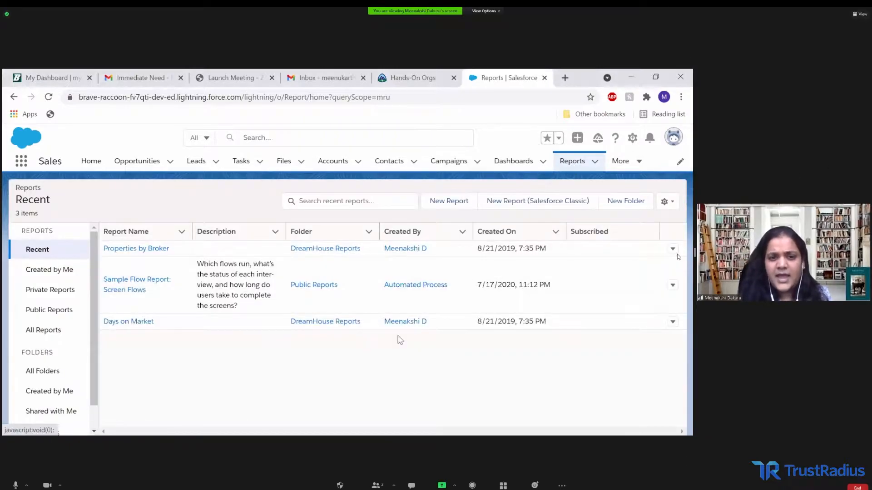
{"action": "left_click", "coordinate": [432, 201]}
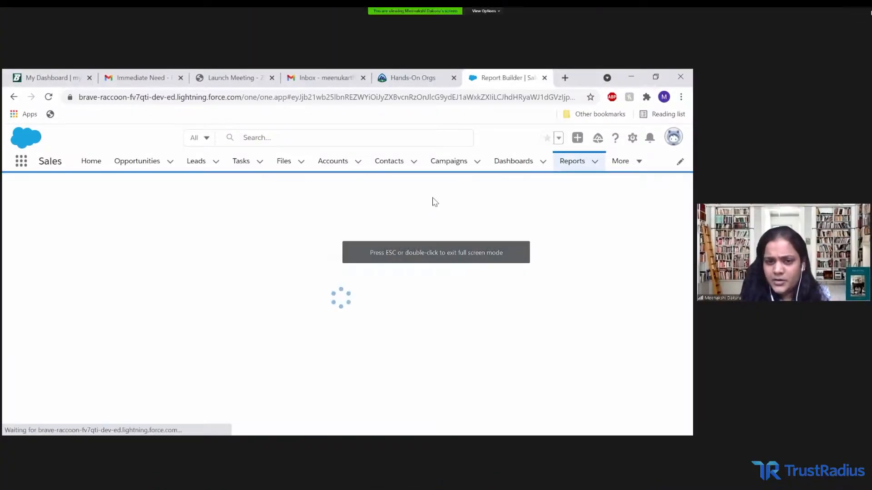
{"action": "left_click", "coordinate": [859, 14]}
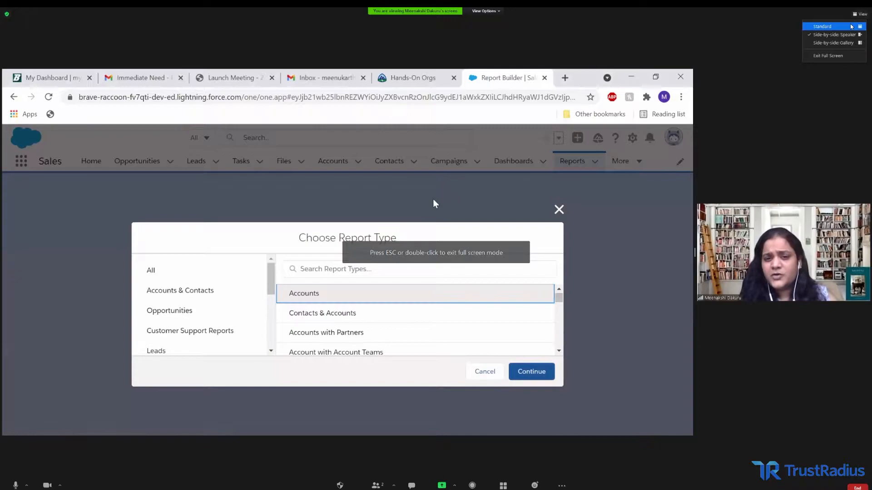
{"action": "left_click", "coordinate": [851, 27]}
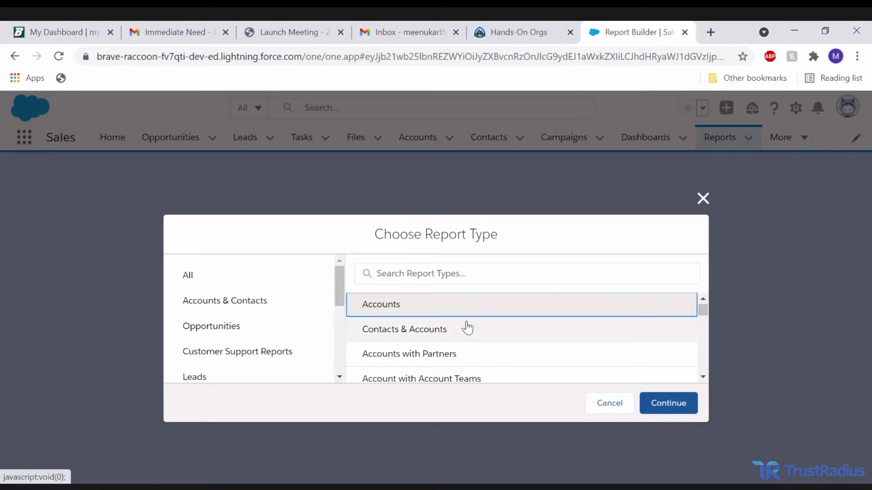
Examine the available report types, including those in the Accounts & Contacts category.
{"action": "scroll", "coordinate": [466, 328], "scroll_direction": "down", "scroll_amount": 1}
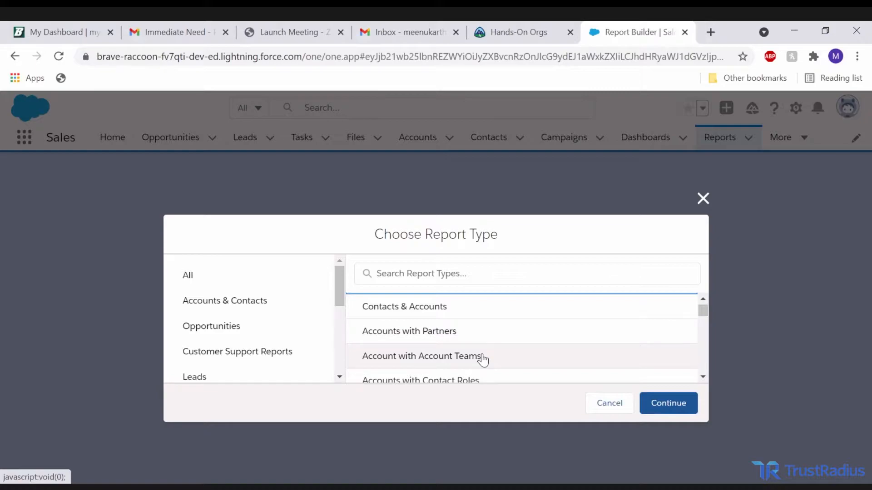
{"action": "scroll", "coordinate": [483, 358], "scroll_direction": "down", "scroll_amount": 1}
{"action": "scroll", "coordinate": [483, 359], "scroll_direction": "down", "scroll_amount": 1}
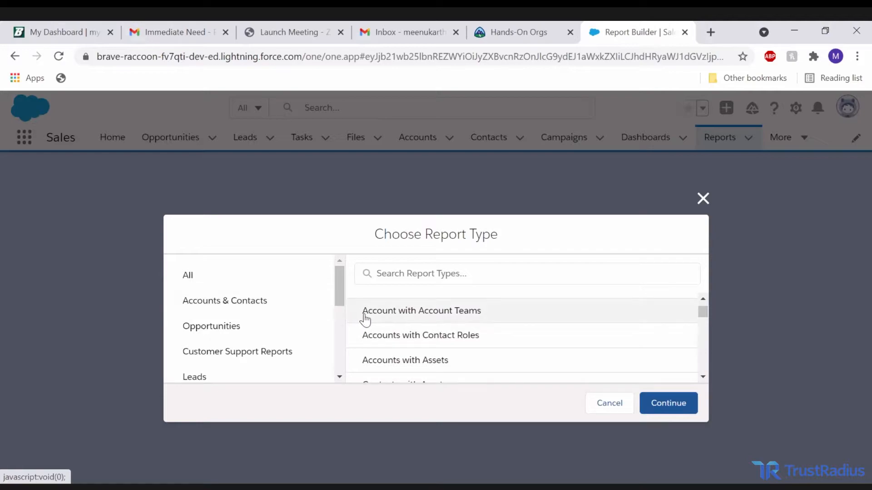
{"action": "left_click", "coordinate": [227, 301]}
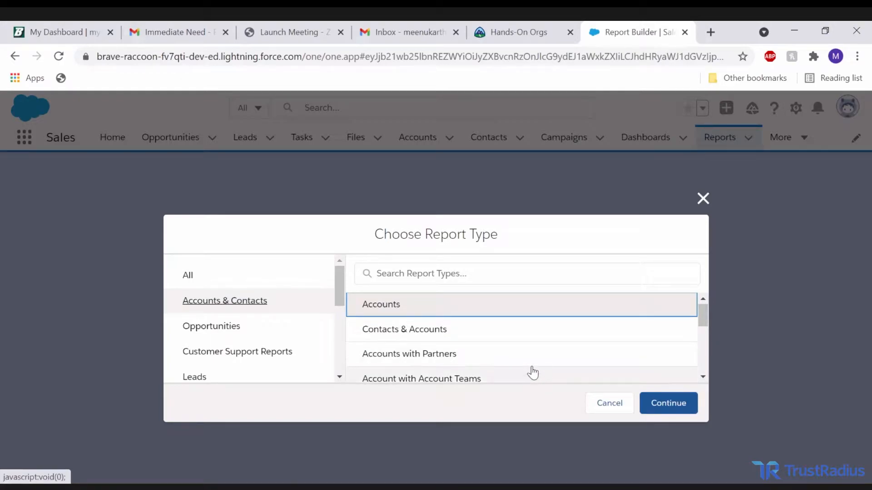
{"action": "scroll", "coordinate": [532, 372], "scroll_direction": "down", "scroll_amount": 3}
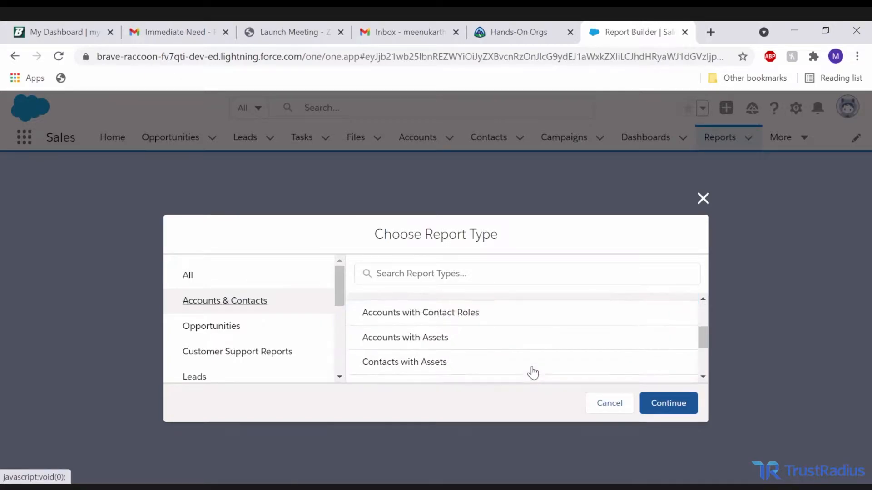
Examine which report types are offered in the Opportunities category.
{"action": "left_click", "coordinate": [252, 325]}
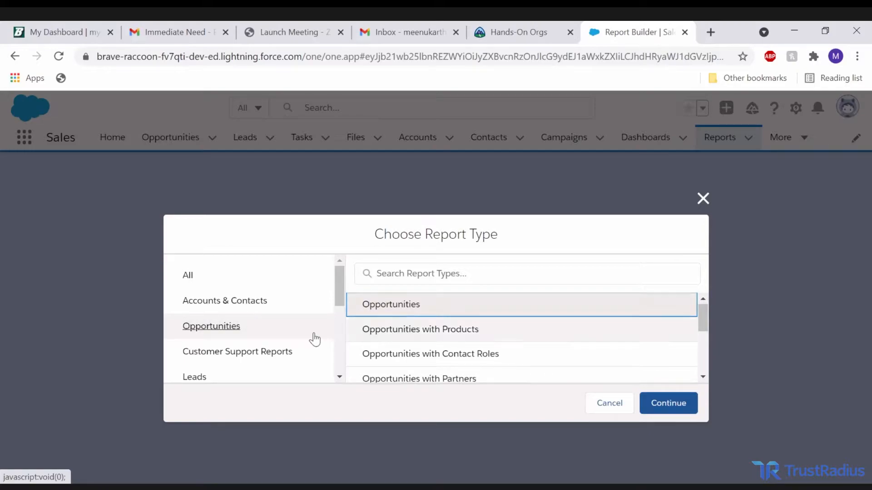
{"action": "left_click", "coordinate": [267, 350]}
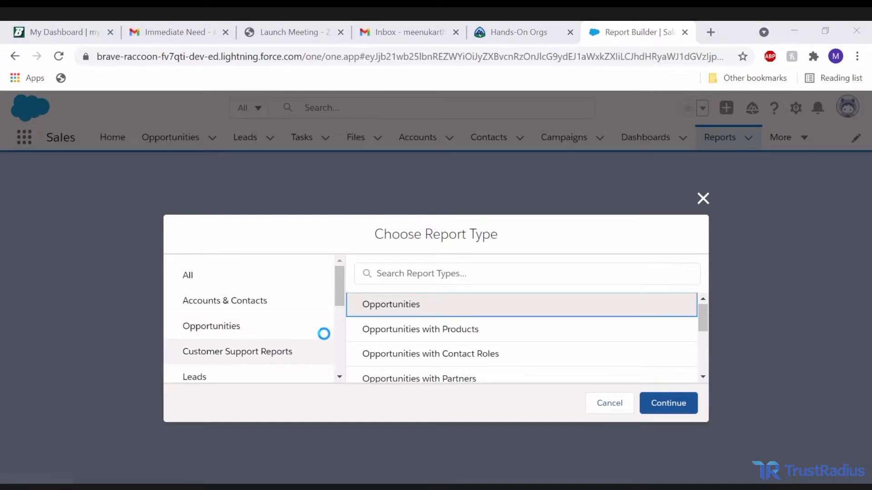
{"action": "left_click", "coordinate": [324, 332]}
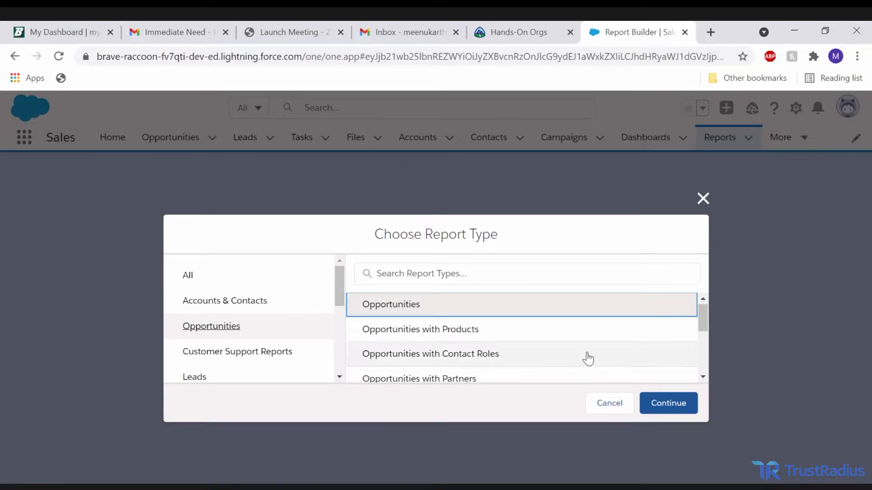
{"action": "scroll", "coordinate": [499, 336], "scroll_direction": "down", "scroll_amount": 1}
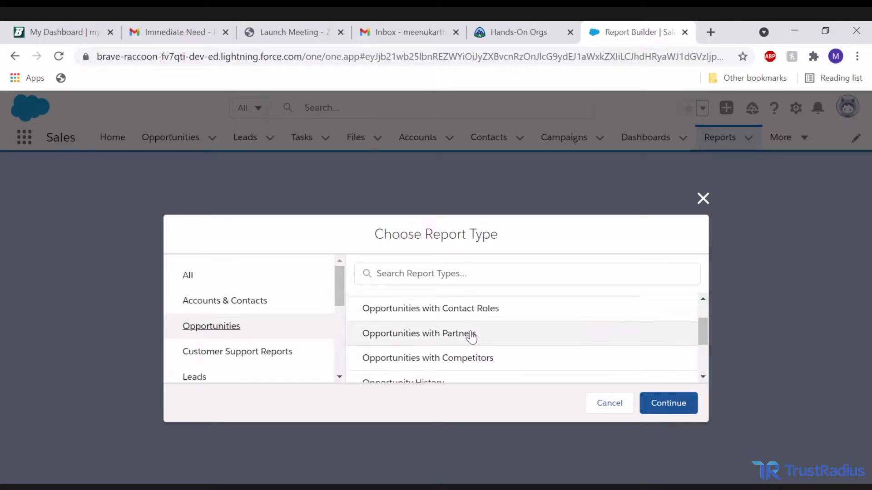
{"action": "scroll", "coordinate": [472, 337], "scroll_direction": "up", "scroll_amount": 1}
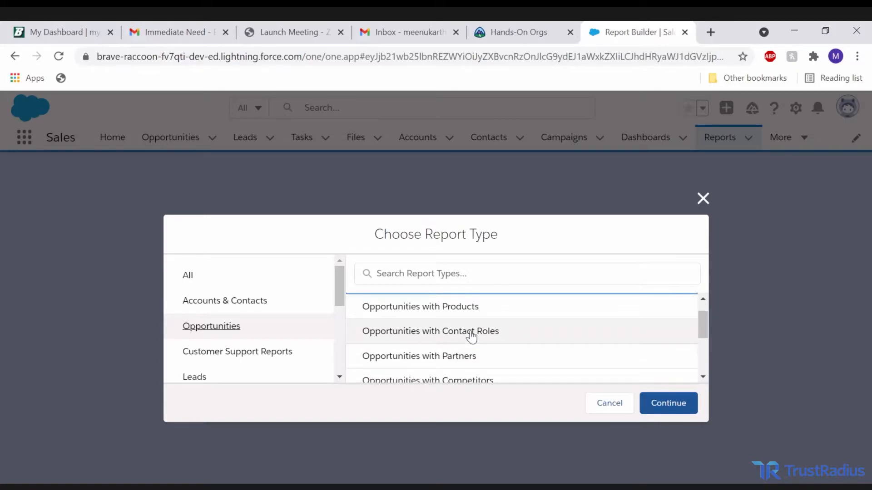
{"action": "scroll", "coordinate": [449, 356], "scroll_direction": "down", "scroll_amount": 2}
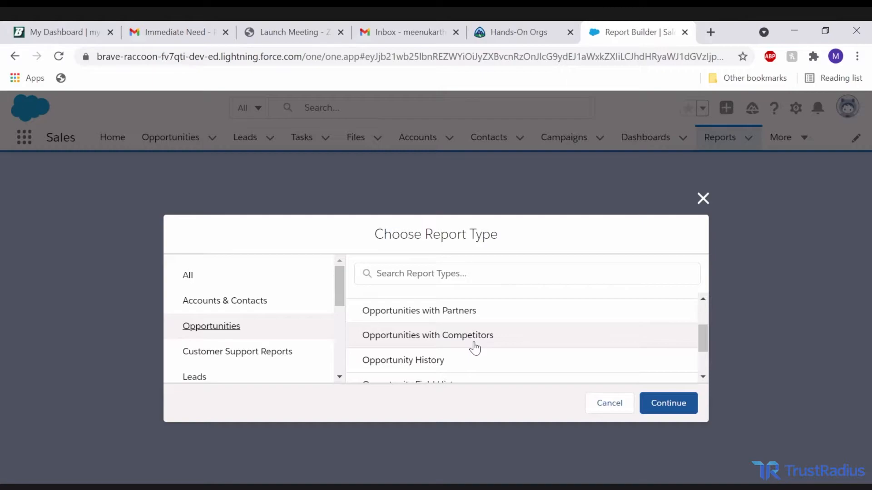
{"action": "scroll", "coordinate": [448, 375], "scroll_direction": "up", "scroll_amount": 1}
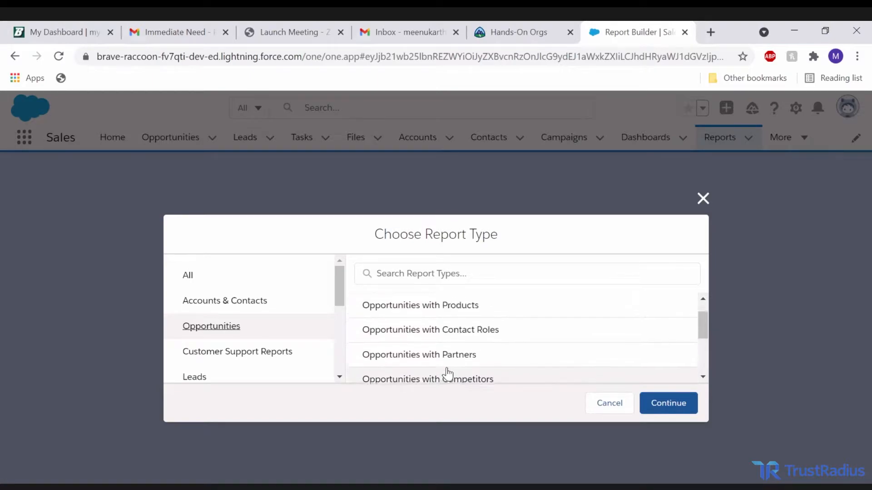
{"action": "scroll", "coordinate": [445, 363], "scroll_direction": "down", "scroll_amount": 3}
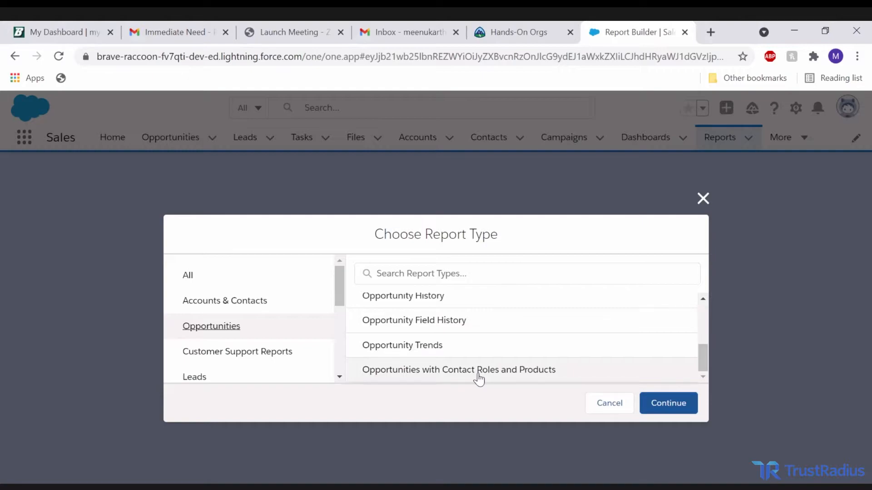
Look through the Customer Support Reports category and create a report of type Cases.
{"action": "left_click", "coordinate": [301, 366]}
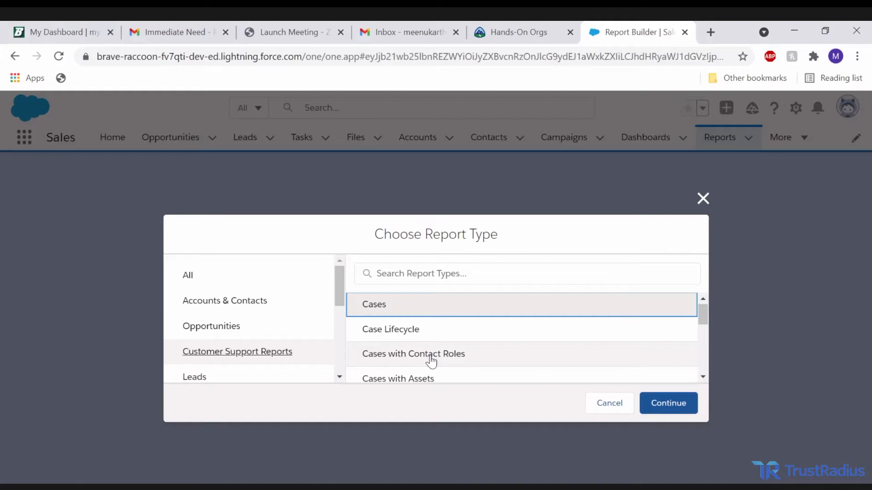
{"action": "scroll", "coordinate": [430, 361], "scroll_direction": "down", "scroll_amount": 1}
{"action": "scroll", "coordinate": [430, 360], "scroll_direction": "down", "scroll_amount": 1}
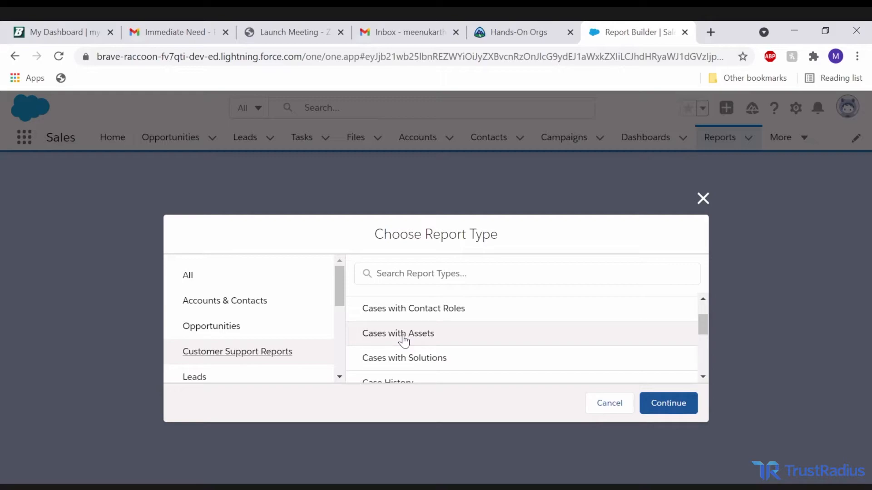
{"action": "scroll", "coordinate": [424, 358], "scroll_direction": "down", "scroll_amount": 3}
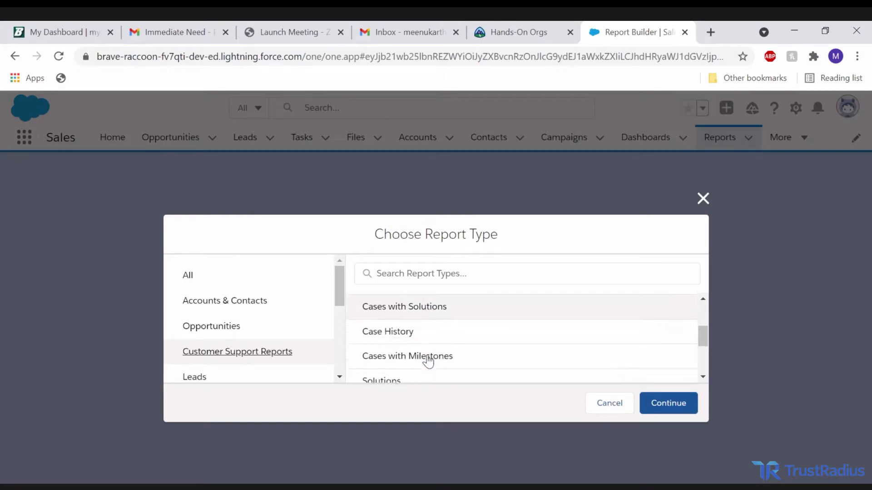
{"action": "scroll", "coordinate": [411, 325], "scroll_direction": "up", "scroll_amount": 1}
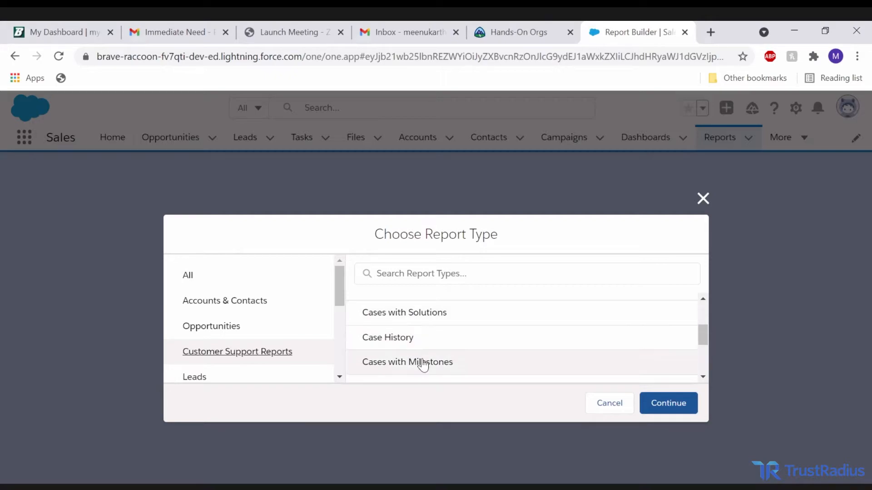
{"action": "scroll", "coordinate": [440, 363], "scroll_direction": "down", "scroll_amount": 1}
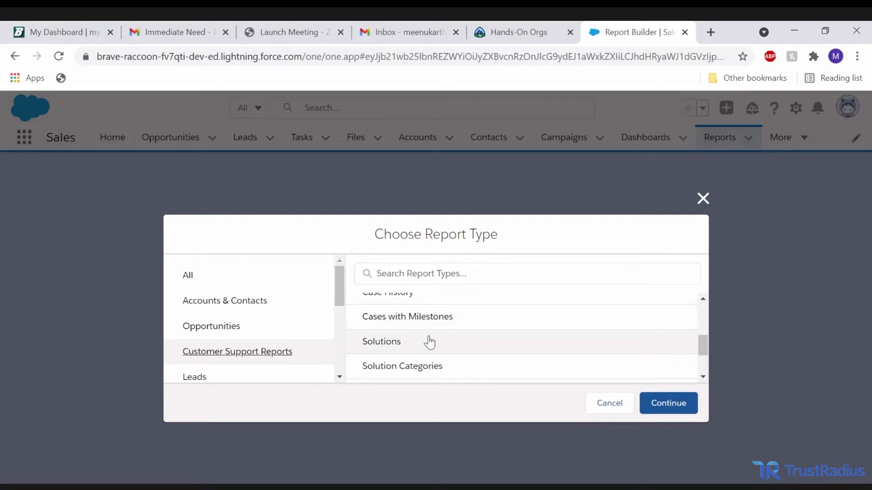
{"action": "scroll", "coordinate": [428, 341], "scroll_direction": "up", "scroll_amount": 1}
{"action": "scroll", "coordinate": [422, 346], "scroll_direction": "down", "scroll_amount": 3}
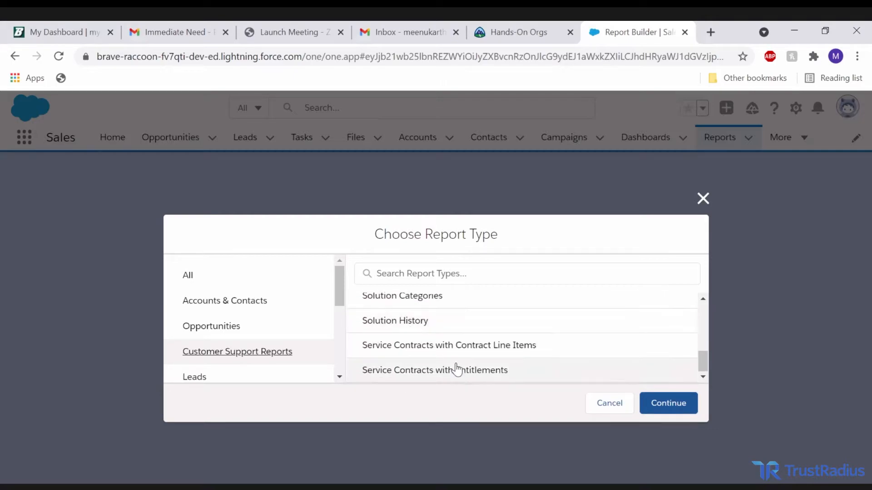
{"action": "scroll", "coordinate": [381, 364], "scroll_direction": "up", "scroll_amount": 3}
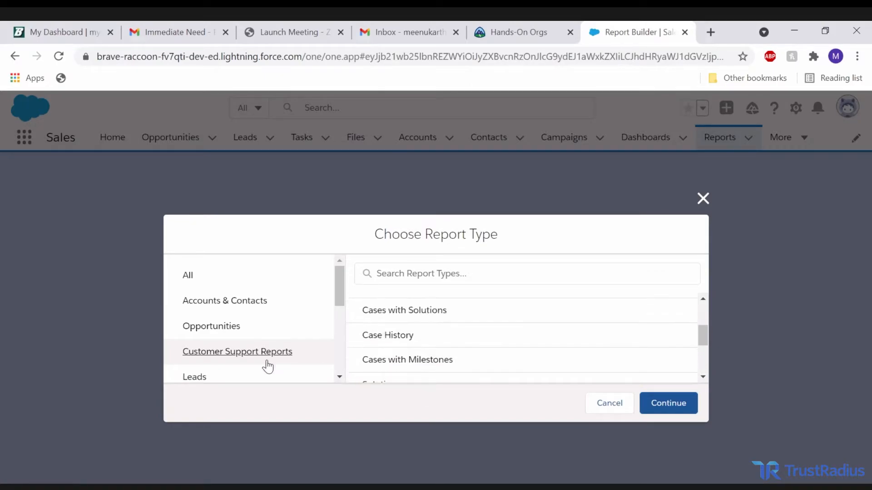
{"action": "scroll", "coordinate": [377, 330], "scroll_direction": "up", "scroll_amount": 3}
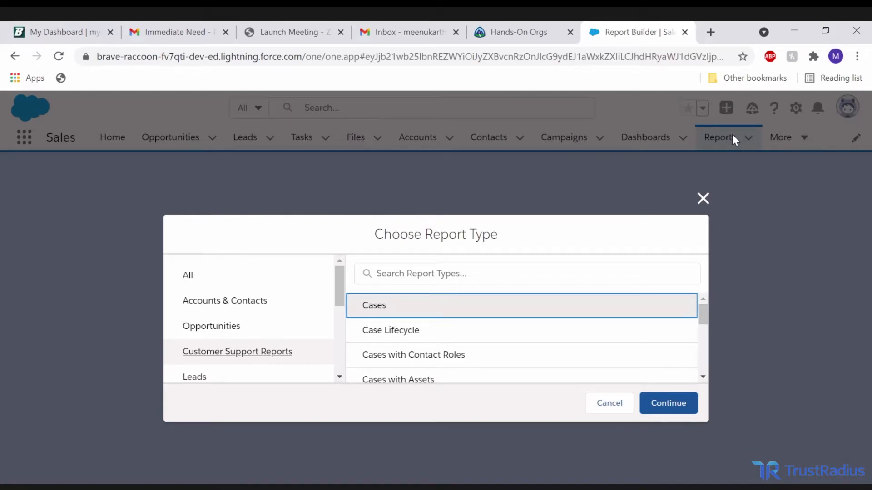
{"action": "left_click", "coordinate": [398, 306]}
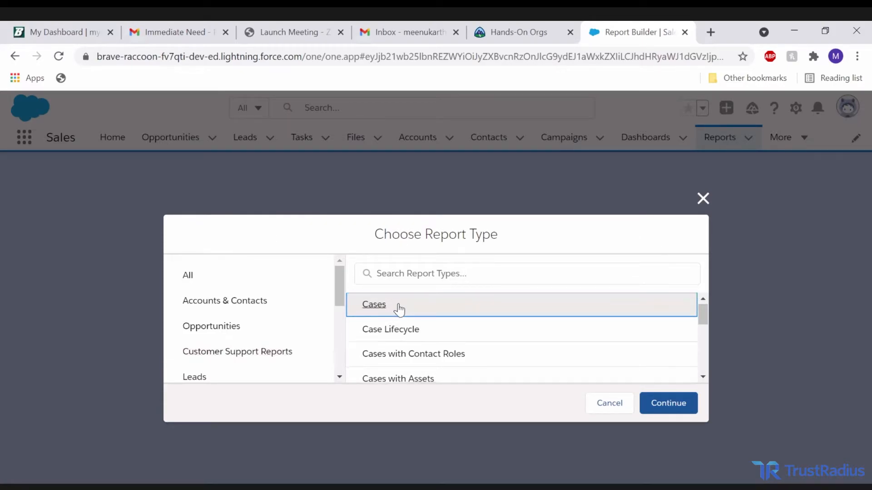
{"action": "left_click", "coordinate": [668, 404]}
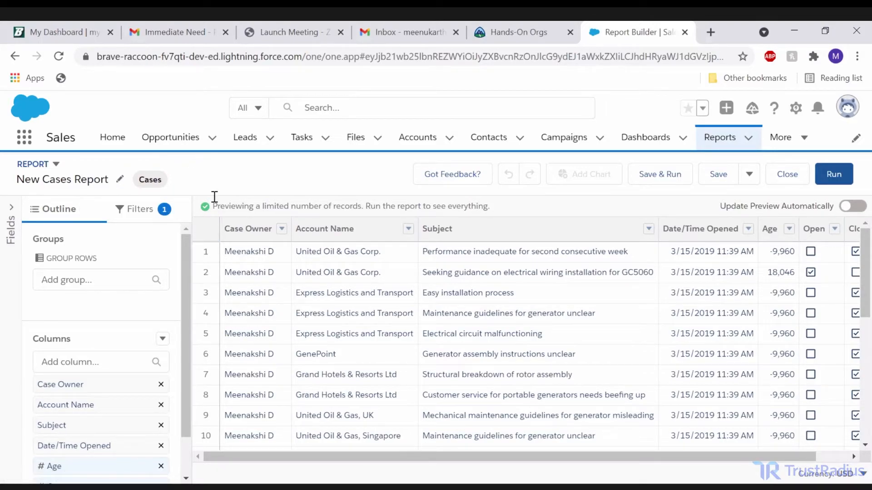
Review the new cases report's default filters, its outline and the case records in the preview.
{"action": "left_click", "coordinate": [153, 219]}
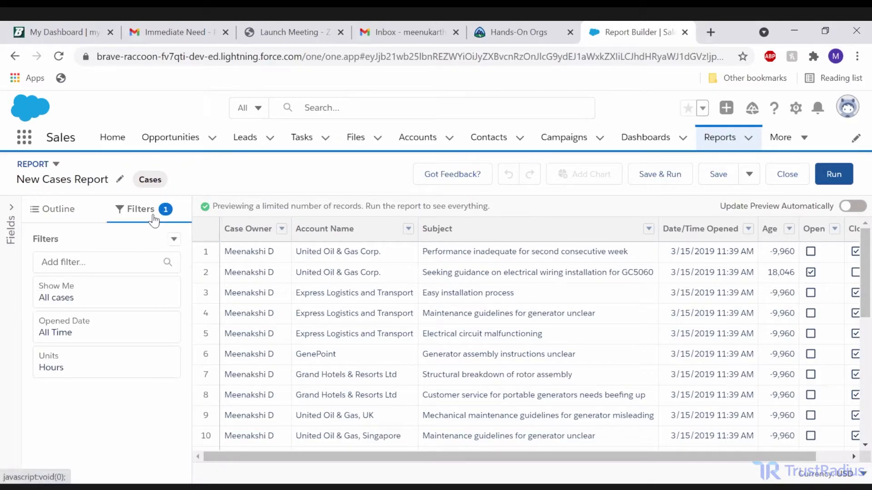
{"action": "left_click", "coordinate": [56, 225]}
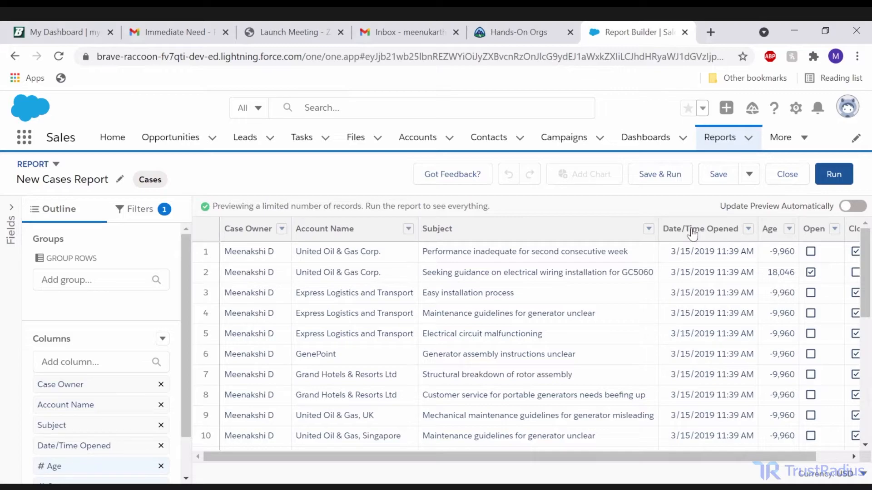
{"action": "scroll", "coordinate": [665, 296], "scroll_direction": "down", "scroll_amount": 3}
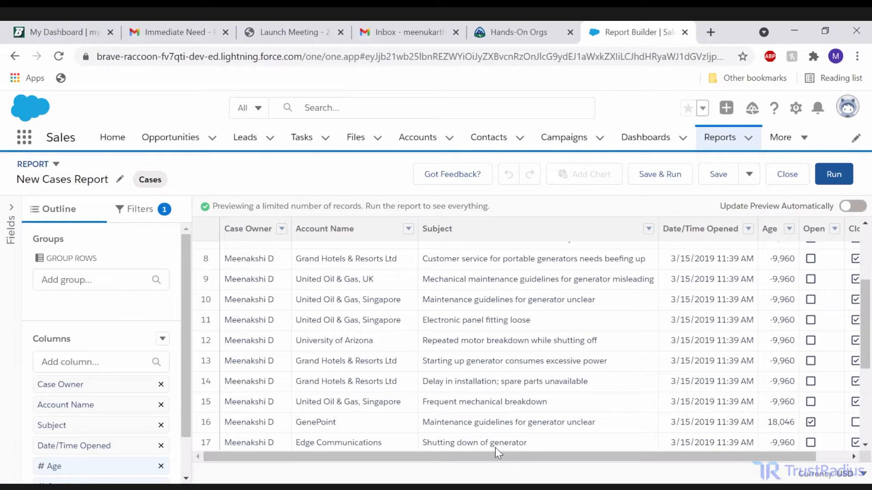
{"action": "scroll", "coordinate": [494, 443], "scroll_direction": "up", "scroll_amount": 3}
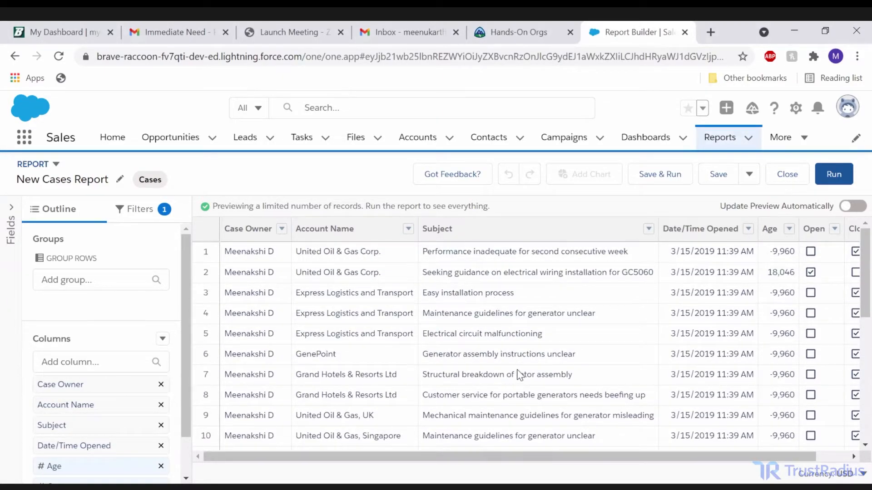
{"action": "scroll", "coordinate": [521, 321], "scroll_direction": "down", "scroll_amount": 3}
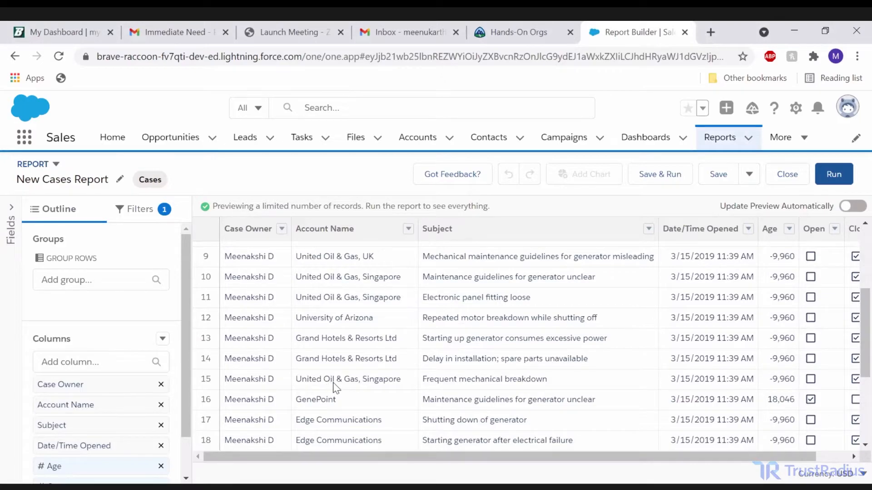
{"action": "scroll", "coordinate": [338, 355], "scroll_direction": "down", "scroll_amount": 1}
{"action": "scroll", "coordinate": [355, 282], "scroll_direction": "up", "scroll_amount": 5}
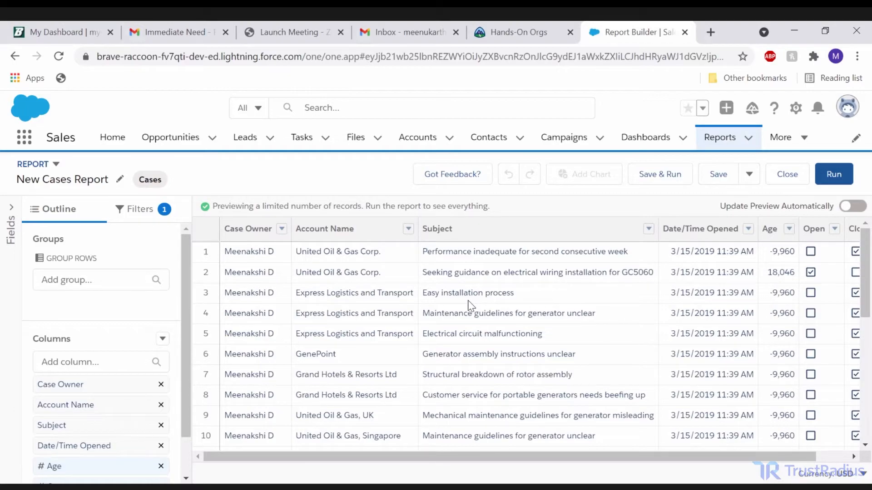
{"action": "scroll", "coordinate": [468, 307], "scroll_direction": "down", "scroll_amount": 2}
{"action": "scroll", "coordinate": [312, 264], "scroll_direction": "up", "scroll_amount": 1}
{"action": "scroll", "coordinate": [305, 320], "scroll_direction": "down", "scroll_amount": 2}
{"action": "scroll", "coordinate": [305, 320], "scroll_direction": "down", "scroll_amount": 3}
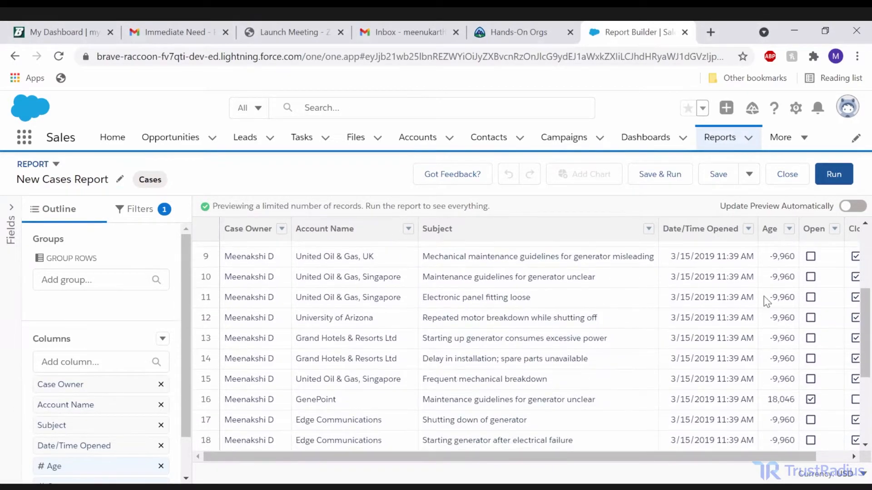
Remove the Closed column from the cases report.
{"action": "scroll", "coordinate": [87, 375], "scroll_direction": "down", "scroll_amount": 1}
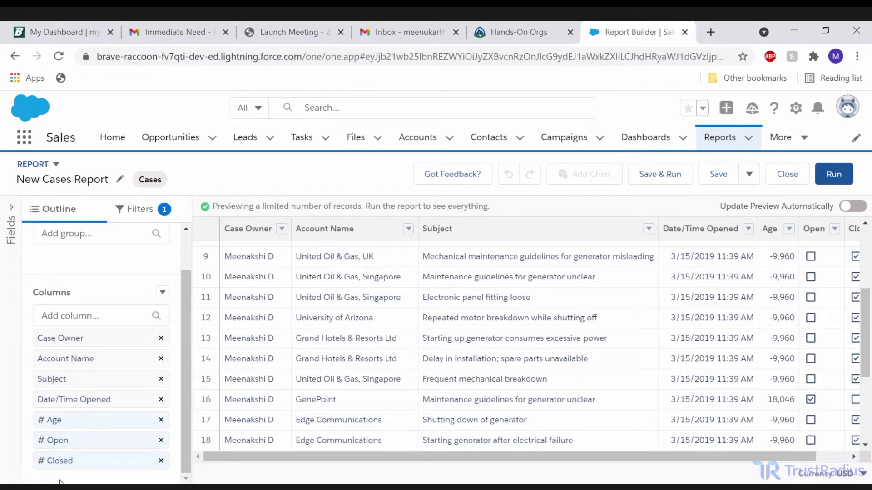
{"action": "left_click", "coordinate": [161, 461]}
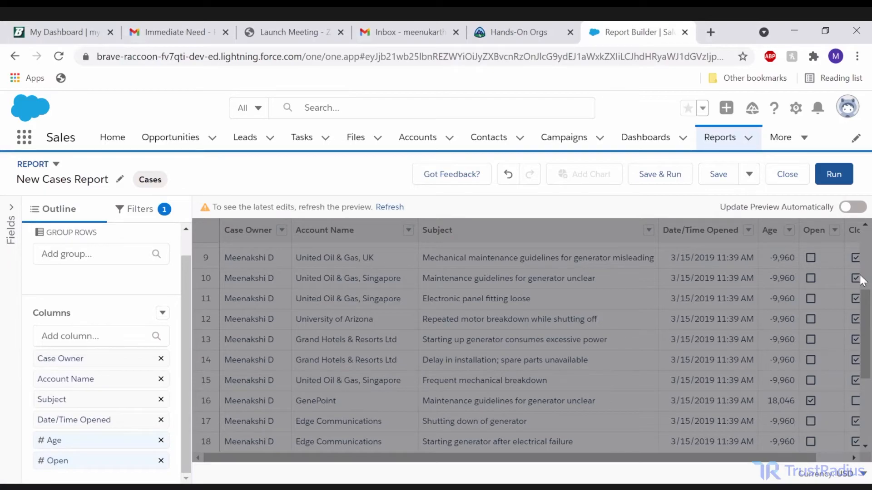
Summarize the Age column of the cases report by Average.
{"action": "left_click", "coordinate": [117, 443]}
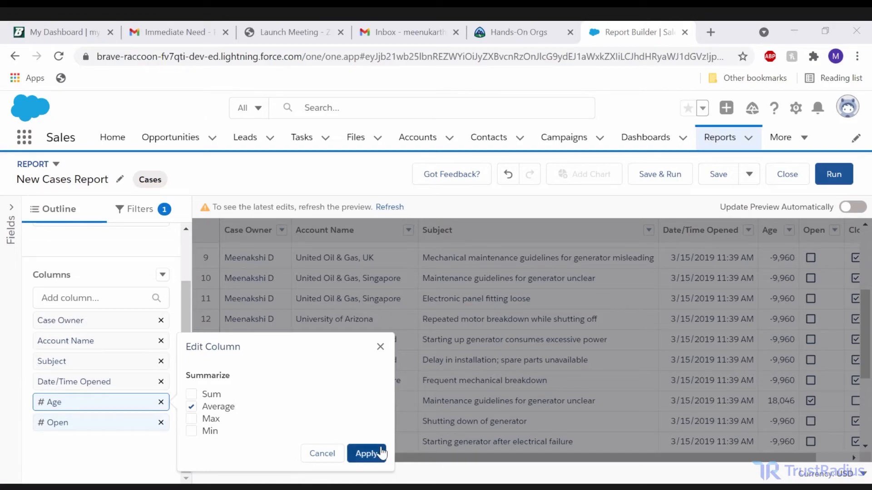
{"action": "left_click", "coordinate": [382, 454]}
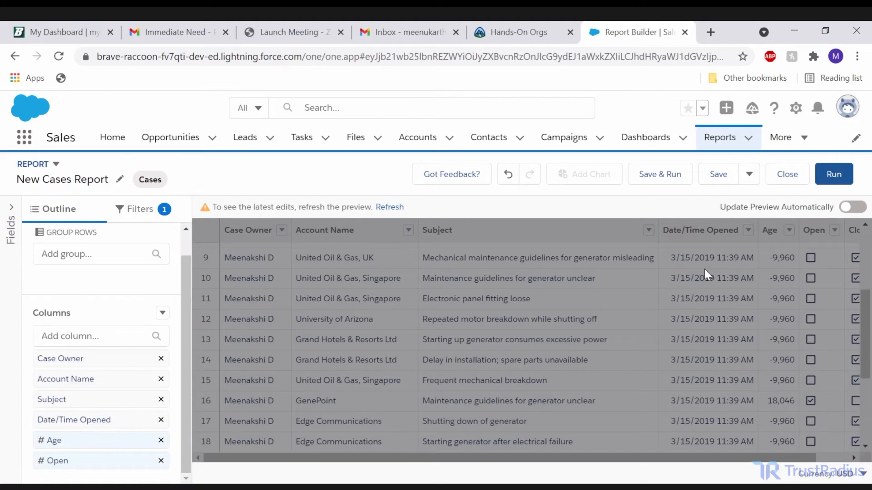
Group the cases report's rows by Account Name from the general account fields.
{"action": "scroll", "coordinate": [138, 438], "scroll_direction": "up", "scroll_amount": 1}
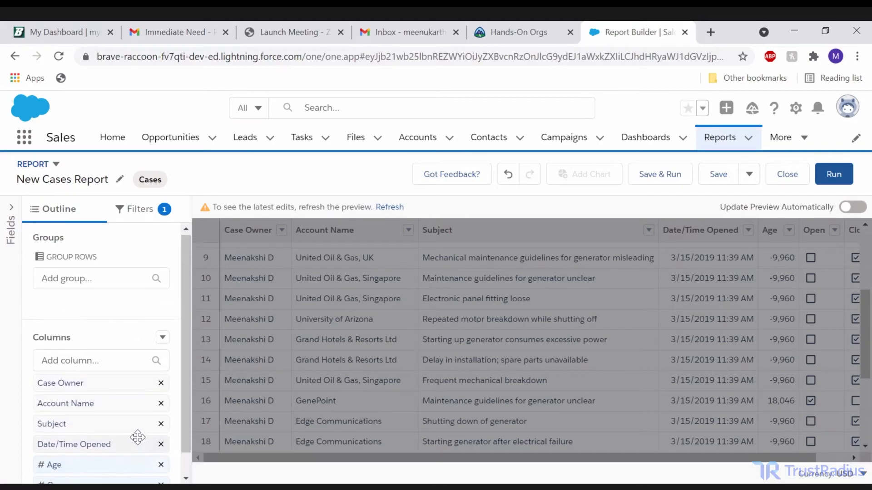
{"action": "left_click", "coordinate": [69, 277]}
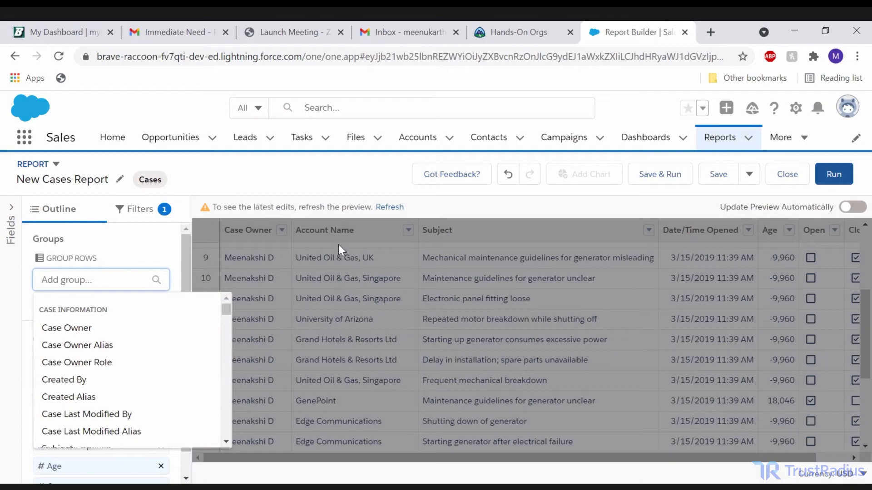
{"action": "scroll", "coordinate": [130, 388], "scroll_direction": "down", "scroll_amount": 1}
{"action": "scroll", "coordinate": [130, 389], "scroll_direction": "down", "scroll_amount": 2}
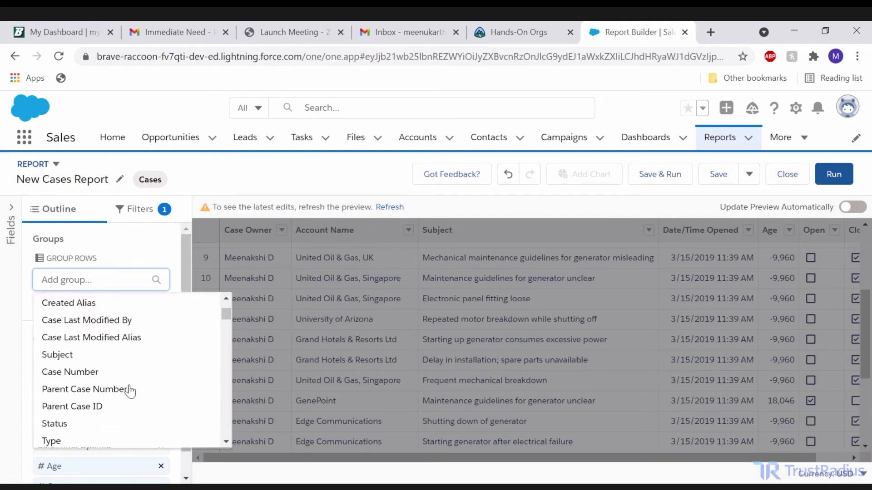
{"action": "scroll", "coordinate": [91, 382], "scroll_direction": "up", "scroll_amount": 3}
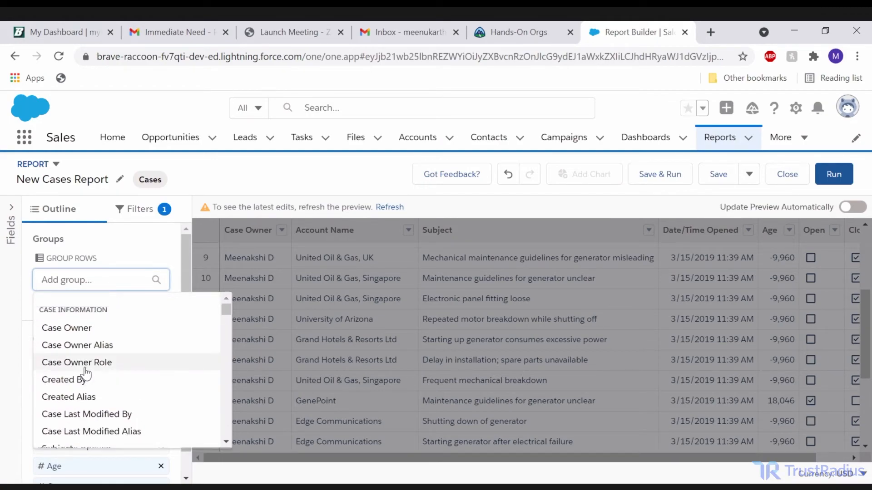
{"action": "scroll", "coordinate": [91, 382], "scroll_direction": "down", "scroll_amount": 3}
{"action": "scroll", "coordinate": [100, 408], "scroll_direction": "down", "scroll_amount": 6}
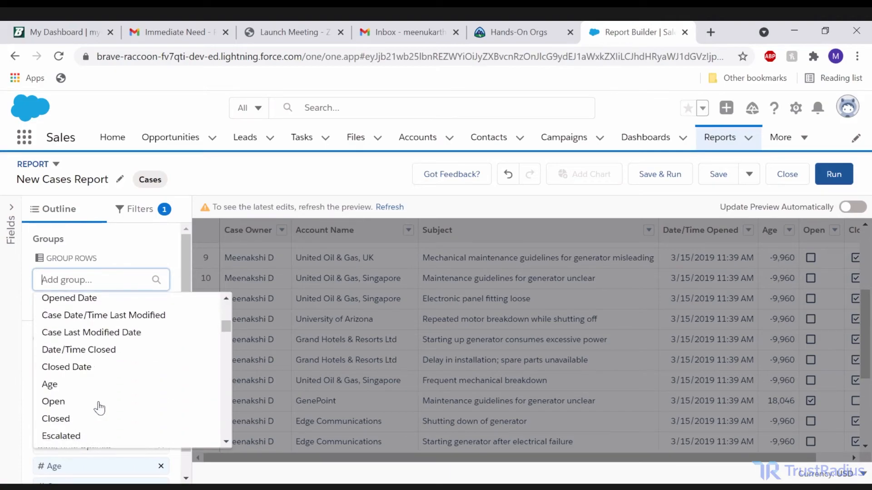
{"action": "scroll", "coordinate": [100, 408], "scroll_direction": "down", "scroll_amount": 6}
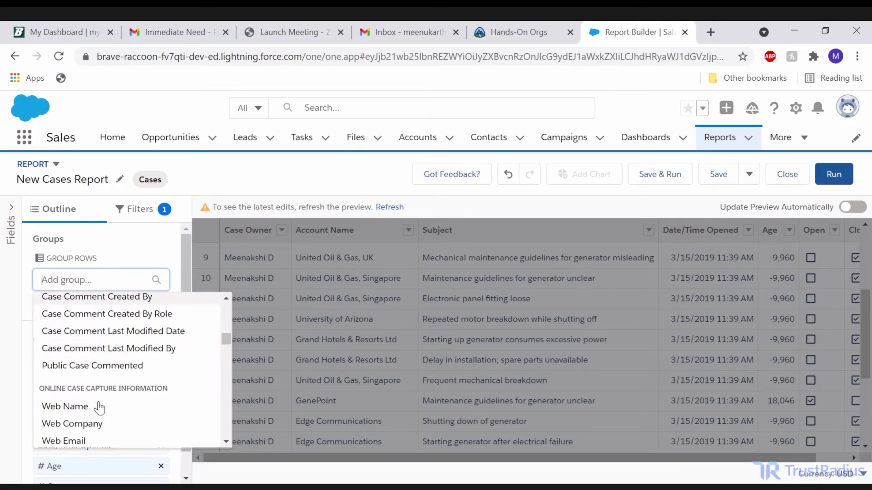
{"action": "scroll", "coordinate": [103, 406], "scroll_direction": "down", "scroll_amount": 8}
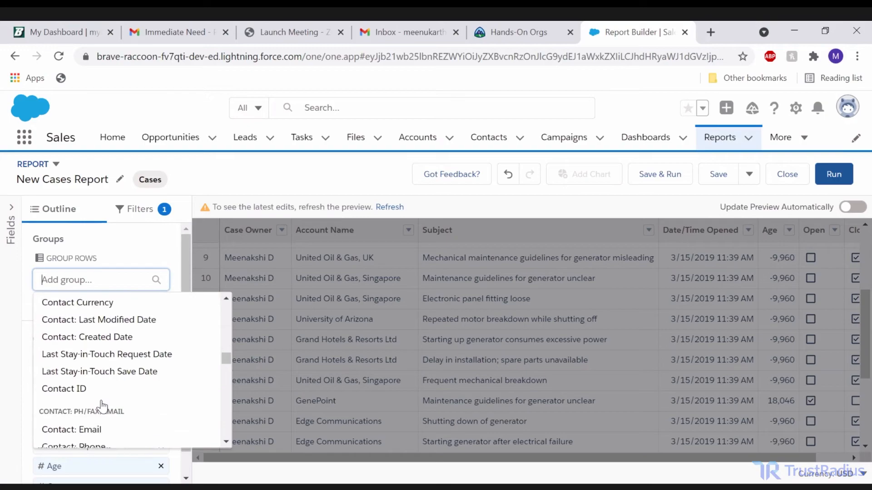
{"action": "scroll", "coordinate": [102, 407], "scroll_direction": "down", "scroll_amount": 6}
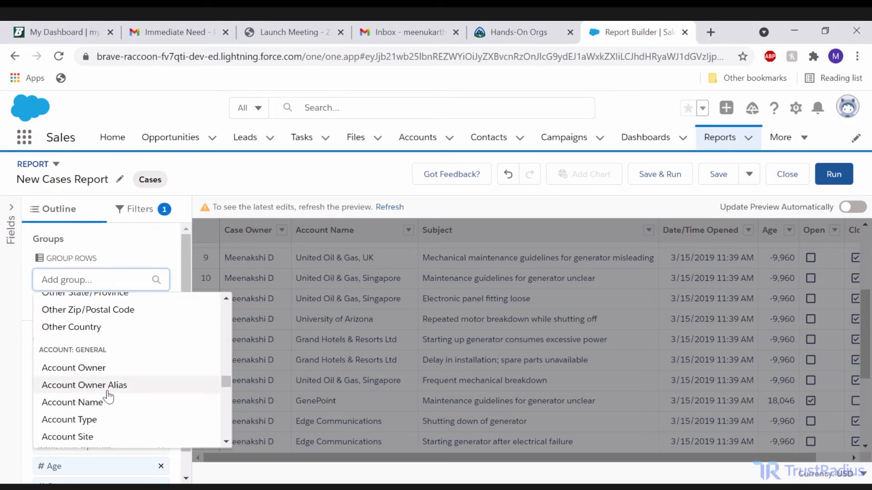
{"action": "left_click", "coordinate": [100, 401]}
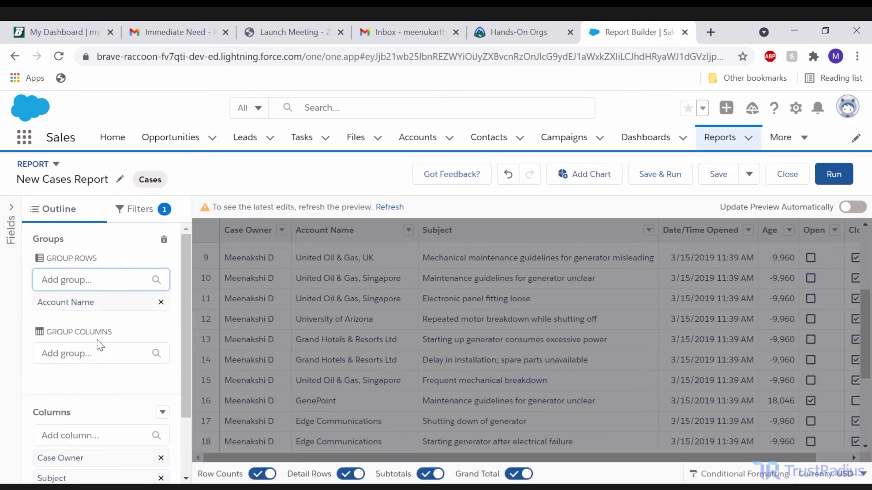
Search the column grouping fields for "Unit" and group the report's columns by Upsell Opportunity.
{"action": "left_click", "coordinate": [81, 353]}
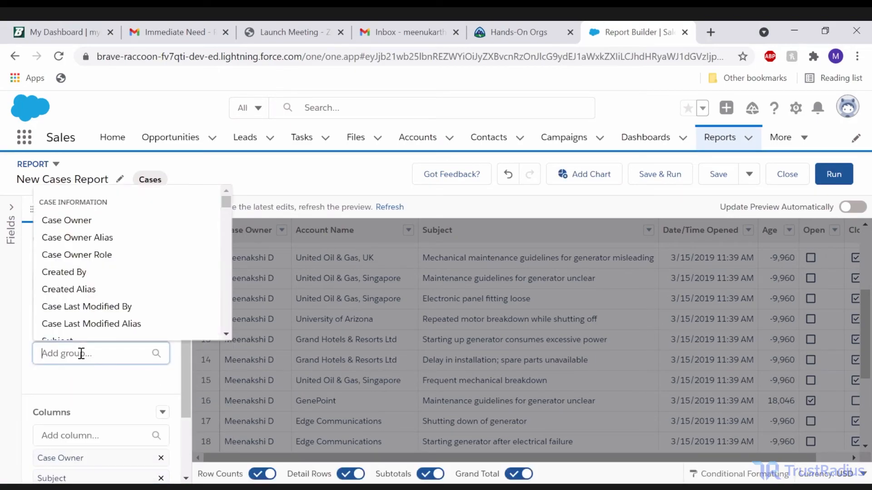
{"action": "type", "text": "ted"}
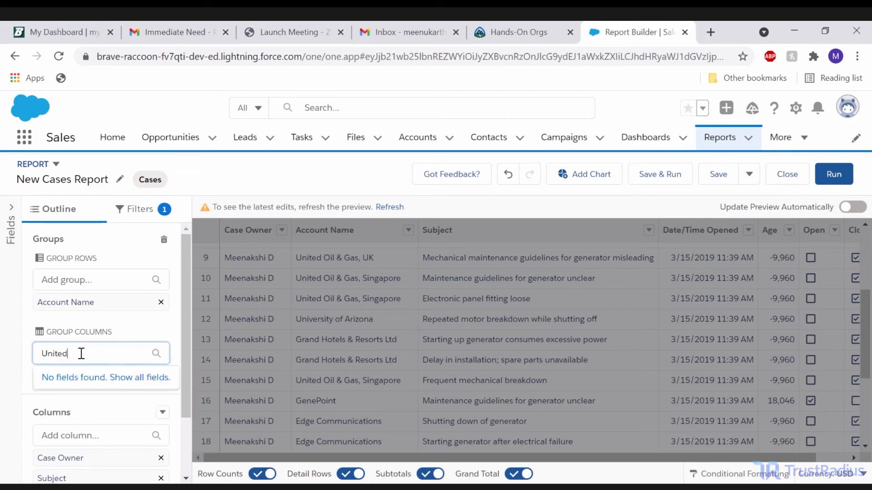
{"action": "key", "text": "BackSpace"}
{"action": "key", "text": "BackSpace"}
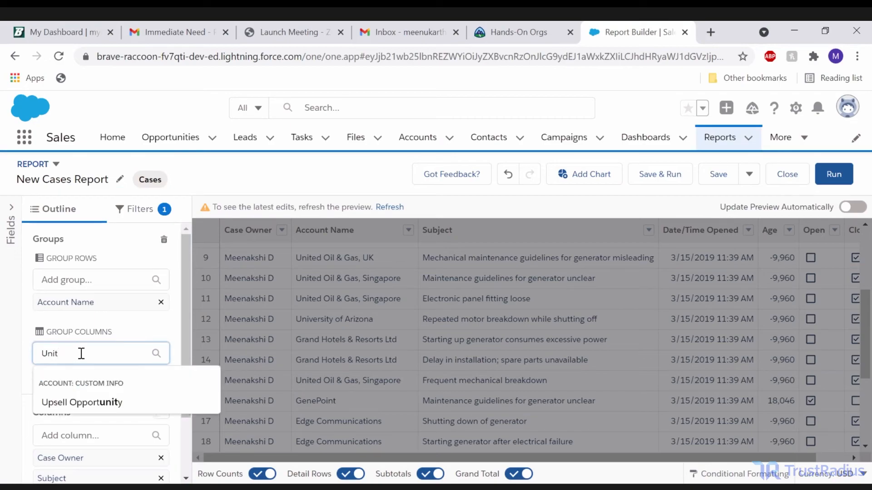
{"action": "left_click", "coordinate": [80, 407]}
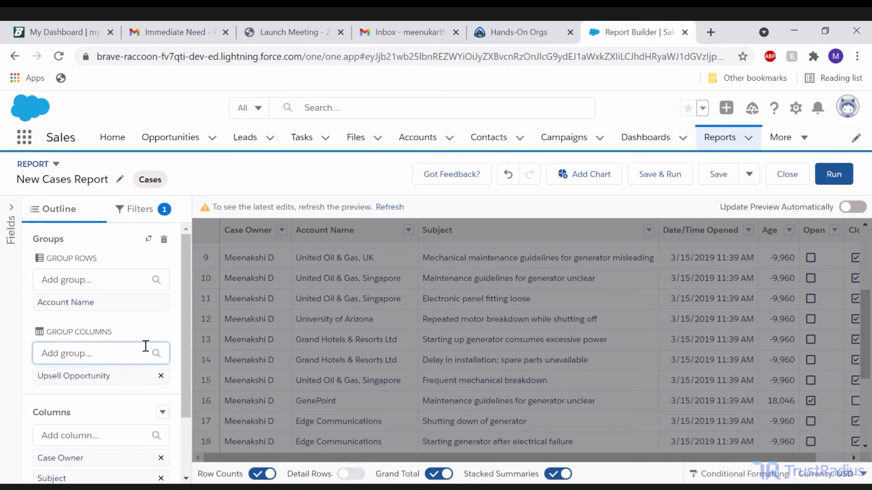
{"action": "scroll", "coordinate": [91, 272], "scroll_direction": "down", "scroll_amount": 2}
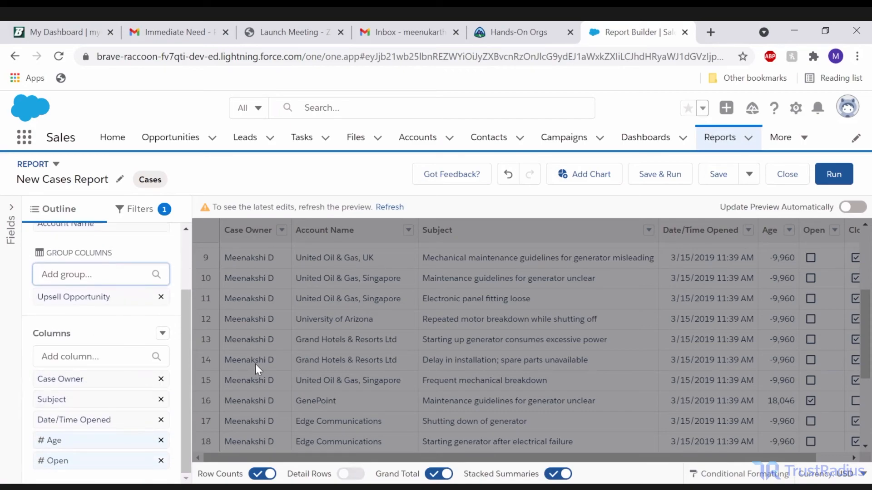
{"action": "left_click", "coordinate": [143, 244]}
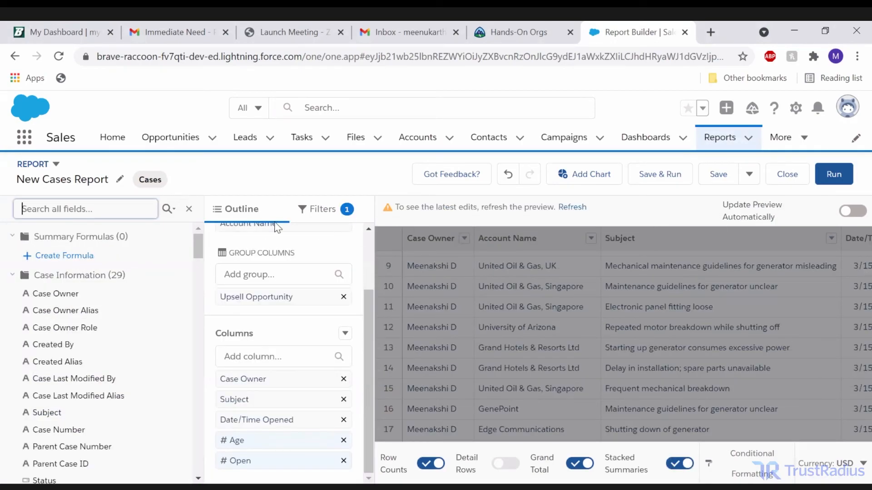
{"action": "left_click", "coordinate": [189, 208]}
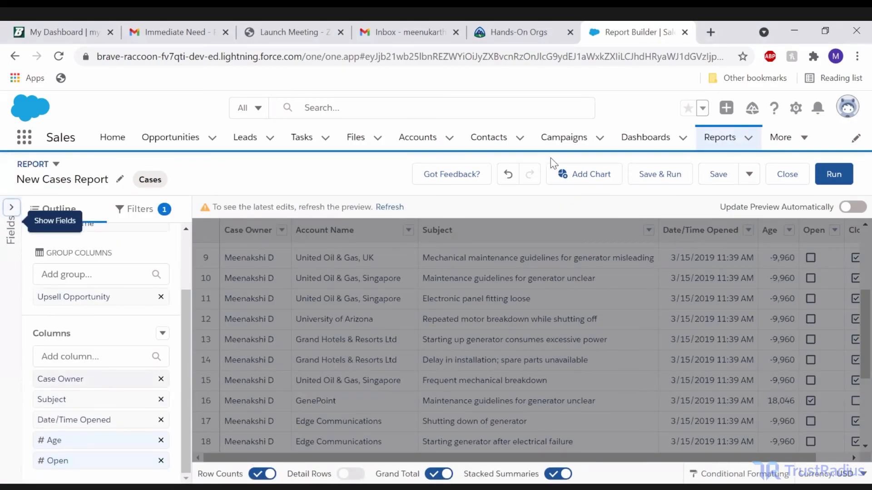
Run the cases report and review its summary by account and upsell opportunity along with the detail rows.
{"action": "left_click", "coordinate": [833, 174]}
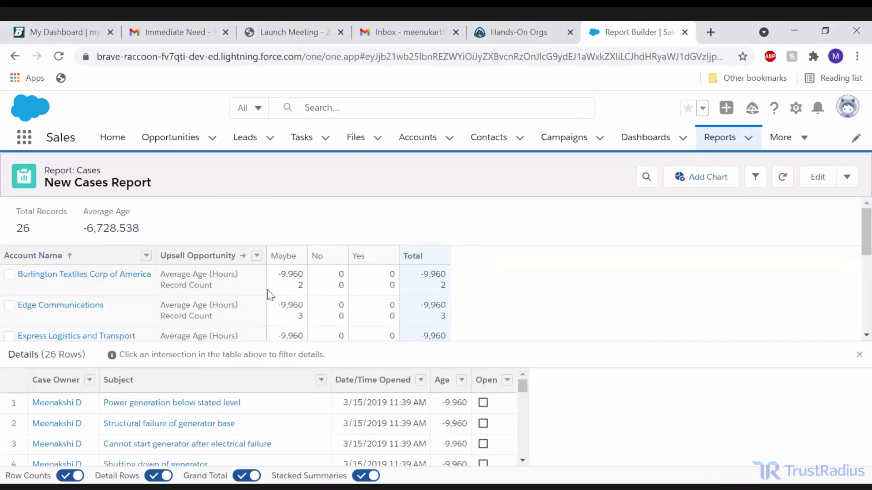
{"action": "scroll", "coordinate": [420, 336], "scroll_direction": "down", "scroll_amount": 1}
{"action": "scroll", "coordinate": [204, 400], "scroll_direction": "down", "scroll_amount": 2}
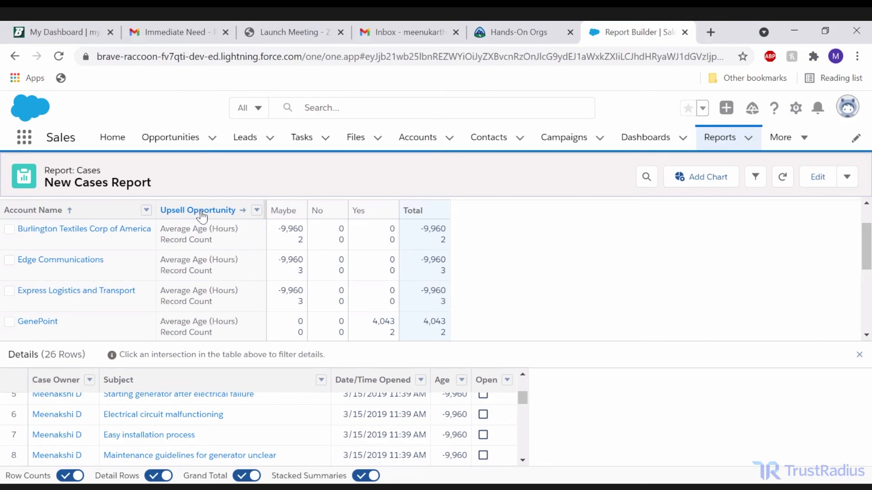
Return the cases report to editing.
{"action": "left_click", "coordinate": [818, 180]}
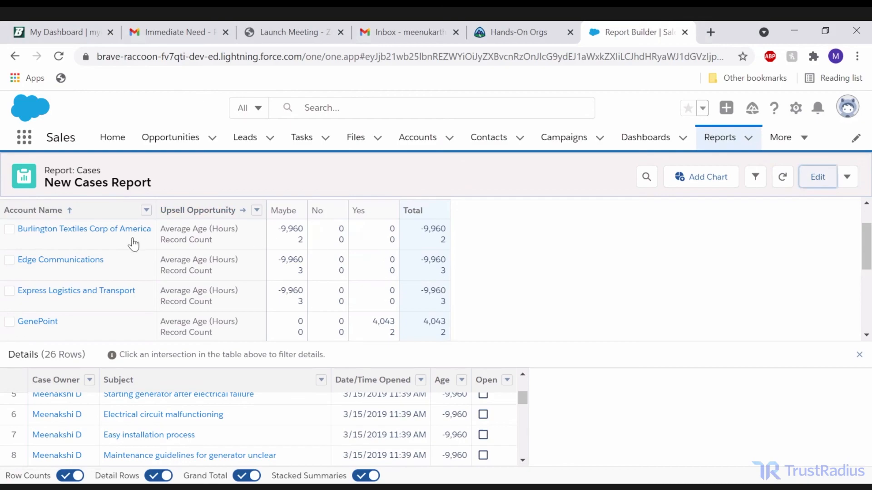